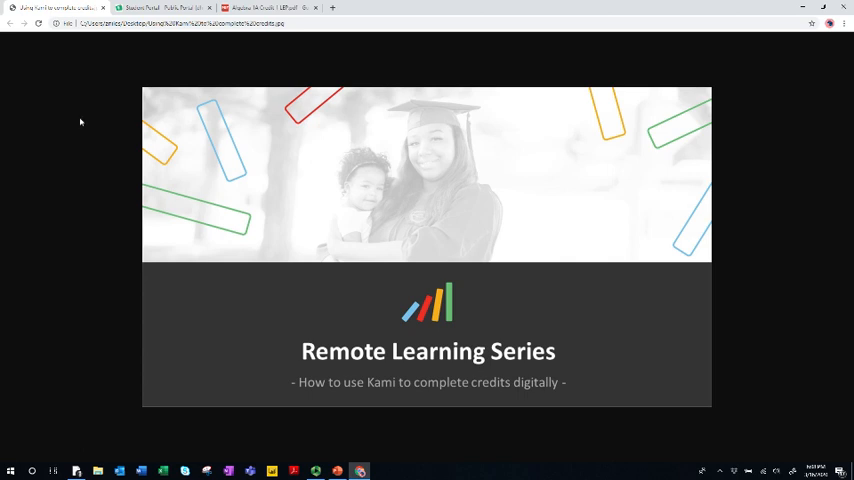
- Switch to the browser tab holding the Algebra 1A Credit 1 LEP PDF in Google Drive
{"action": "left_click", "coordinate": [265, 7]}
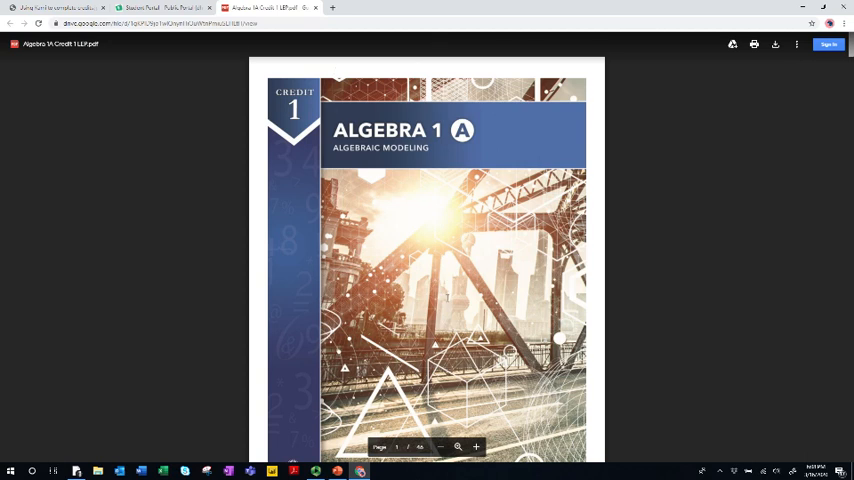
{"action": "scroll", "coordinate": [447, 295], "scroll_direction": "down", "scroll_amount": 8}
{"action": "scroll", "coordinate": [447, 295], "scroll_direction": "down", "scroll_amount": 6}
{"action": "scroll", "coordinate": [447, 295], "scroll_direction": "down", "scroll_amount": 4}
{"action": "scroll", "coordinate": [447, 295], "scroll_direction": "down", "scroll_amount": 6}
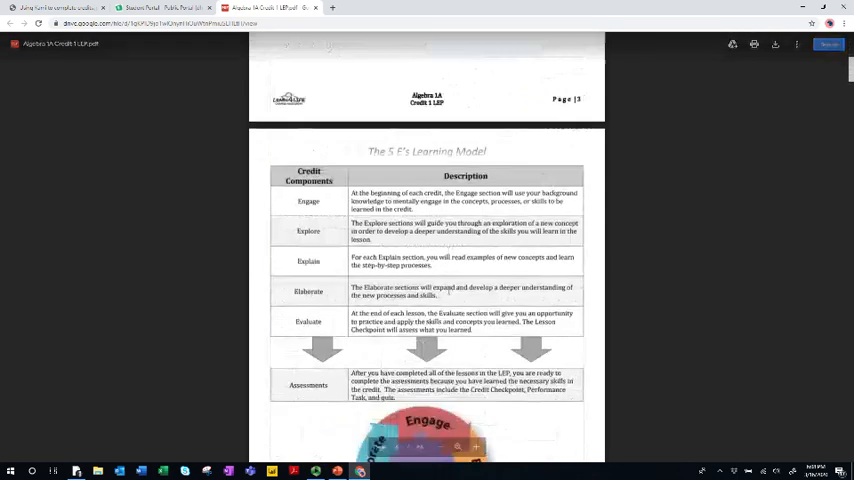
{"action": "scroll", "coordinate": [447, 290], "scroll_direction": "down", "scroll_amount": 6}
{"action": "scroll", "coordinate": [447, 290], "scroll_direction": "down", "scroll_amount": 6}
{"action": "scroll", "coordinate": [447, 290], "scroll_direction": "down", "scroll_amount": 6}
{"action": "scroll", "coordinate": [447, 290], "scroll_direction": "down", "scroll_amount": 4}
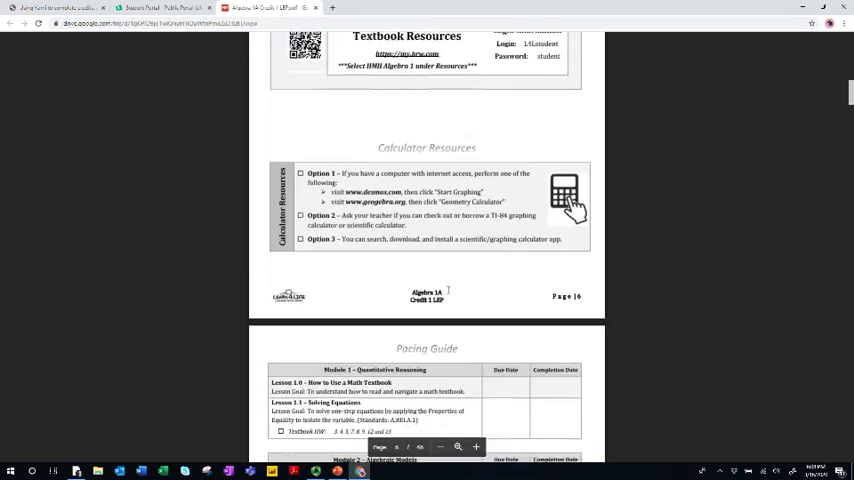
{"action": "scroll", "coordinate": [447, 290], "scroll_direction": "down", "scroll_amount": 2}
{"action": "scroll", "coordinate": [447, 290], "scroll_direction": "down", "scroll_amount": 1}
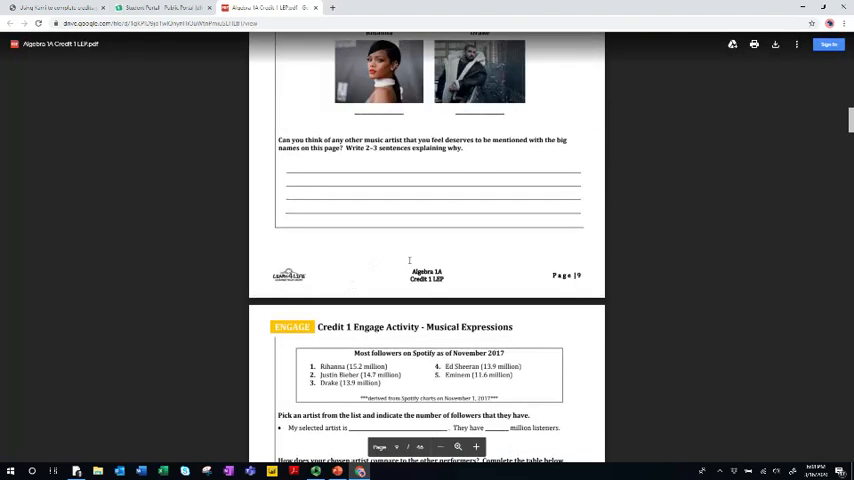
{"action": "scroll", "coordinate": [409, 261], "scroll_direction": "up", "scroll_amount": 10}
{"action": "scroll", "coordinate": [409, 261], "scroll_direction": "up", "scroll_amount": 15}
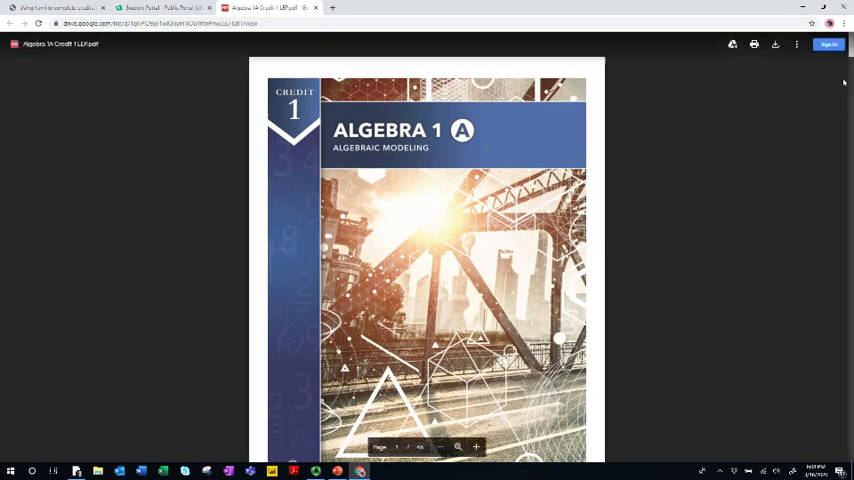
- Start Google sign-in from the Drive viewer's top-right Sign in button
{"action": "left_click", "coordinate": [830, 48]}
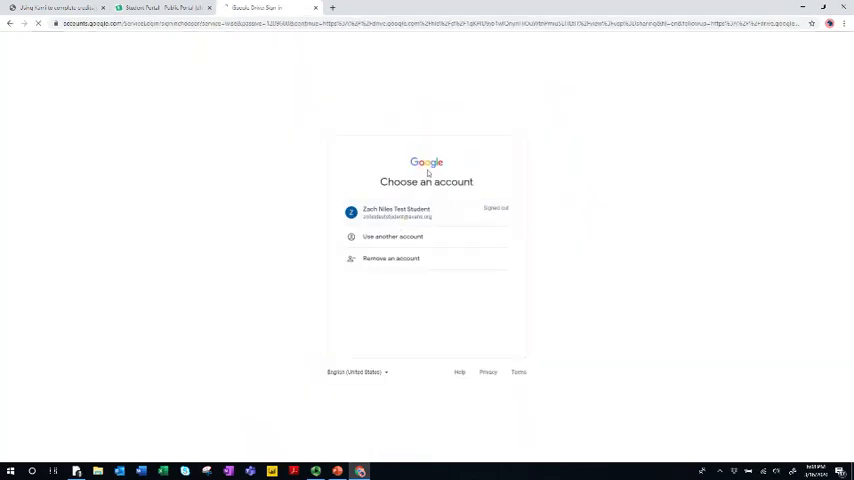
- Sign in with the school student account, dismiss the save-password offer and accept the welcome terms
{"action": "left_click", "coordinate": [405, 242]}
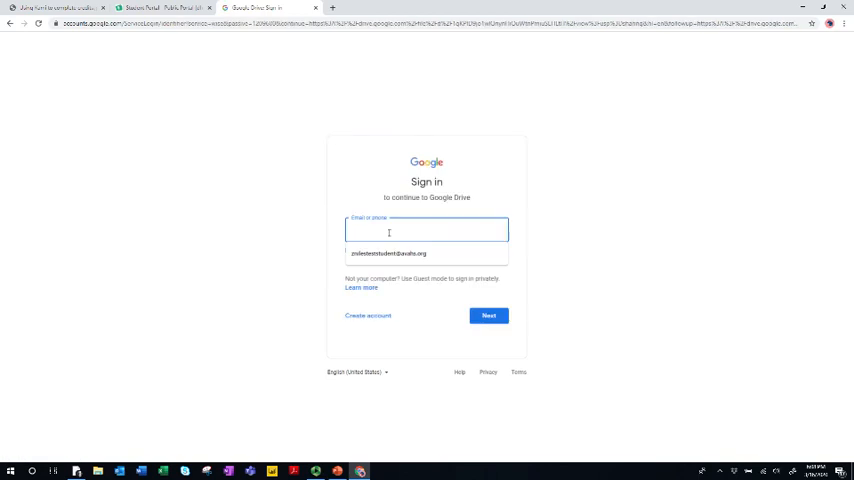
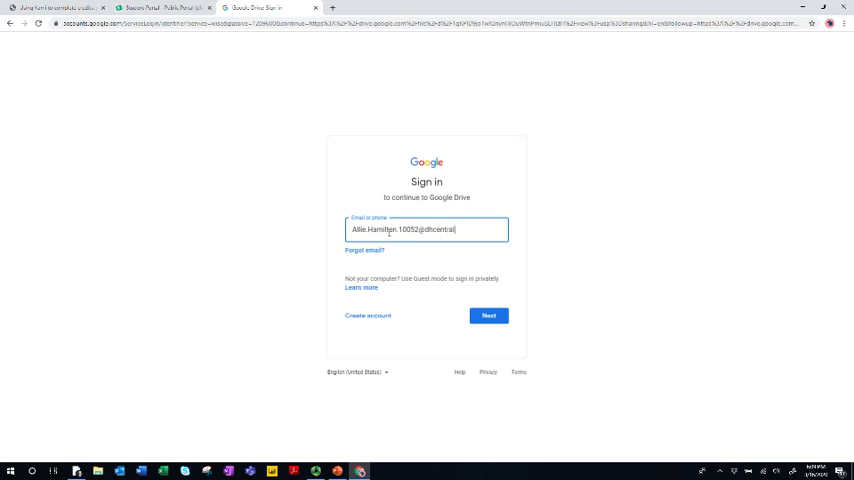
{"action": "left_click", "coordinate": [489, 315]}
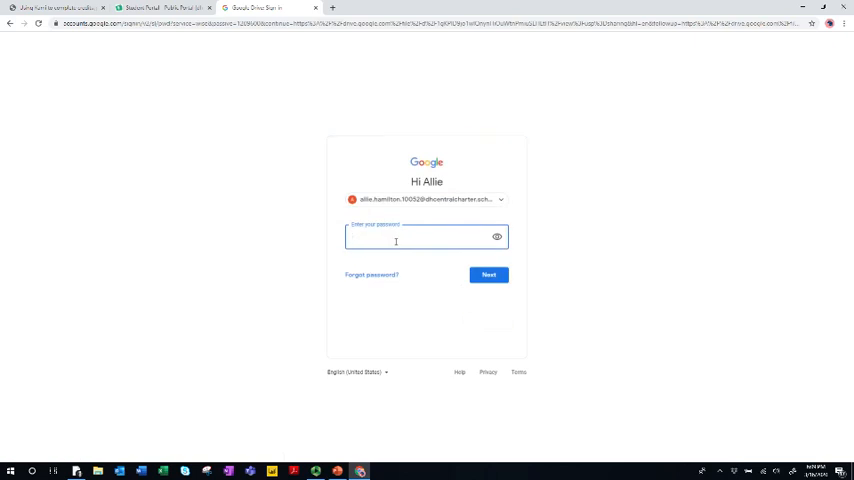
{"action": "type", "text": "••••••"}
{"action": "left_click", "coordinate": [489, 274]}
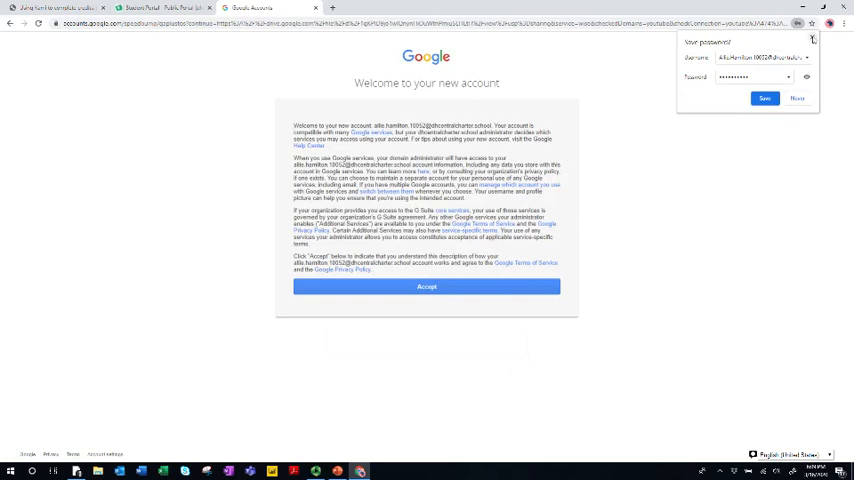
{"action": "left_click", "coordinate": [812, 40]}
{"action": "left_click", "coordinate": [426, 287]}
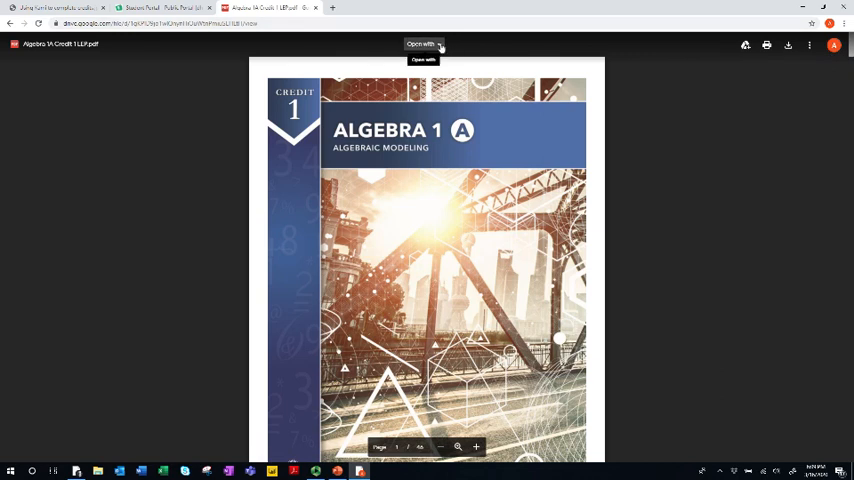
- Open the Algebra 1A PDF with Annotate with Kami from the Drive viewer
{"action": "left_click", "coordinate": [440, 45]}
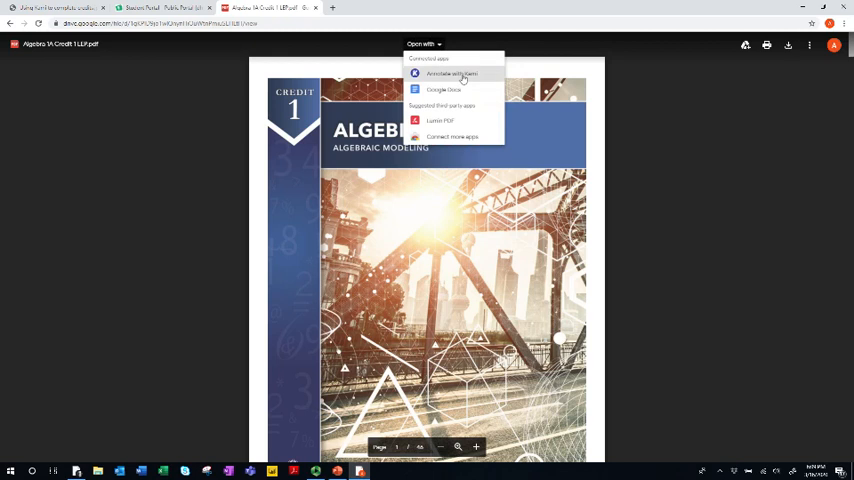
{"action": "left_click", "coordinate": [463, 78]}
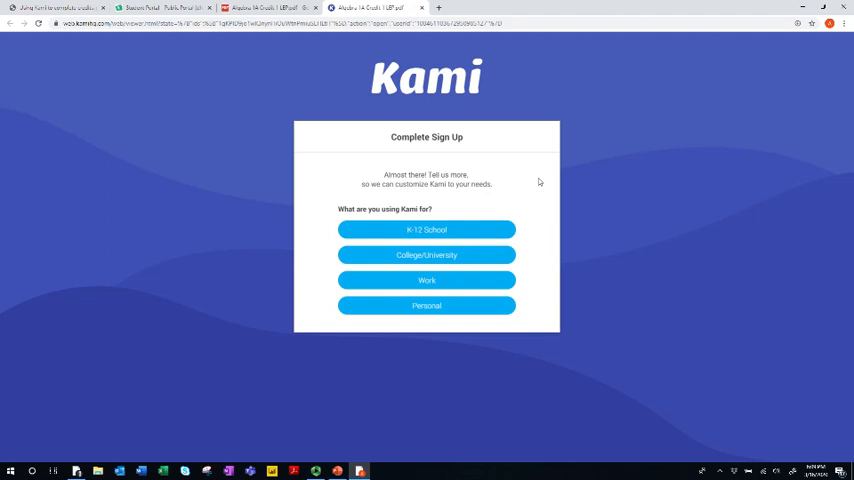
- Complete Kami sign-up as a K-12 School Student and continue past the welcome screen
{"action": "left_click", "coordinate": [444, 230]}
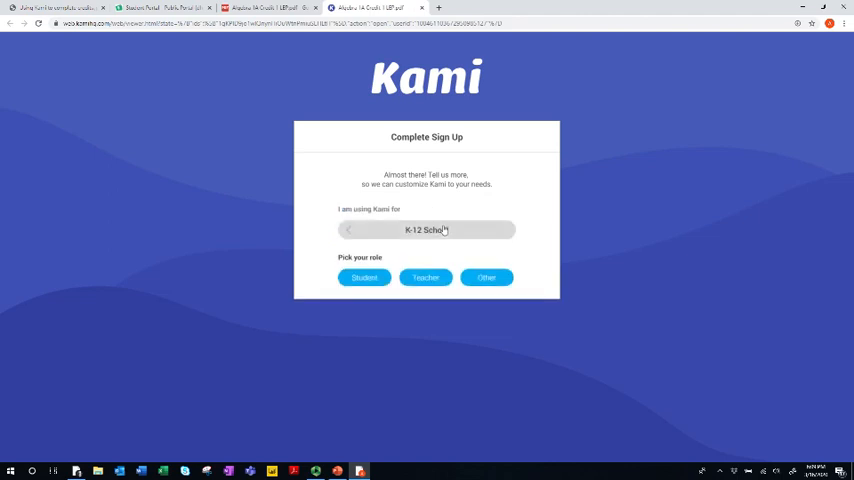
{"action": "left_click", "coordinate": [378, 278]}
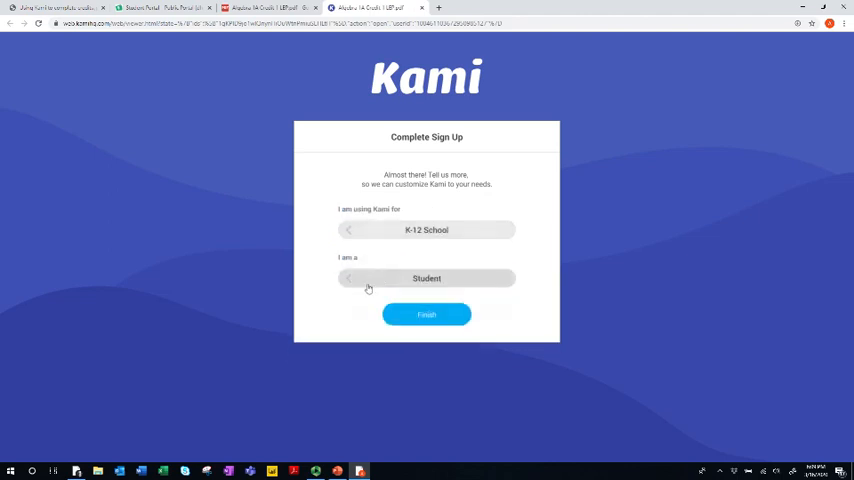
{"action": "left_click", "coordinate": [426, 314]}
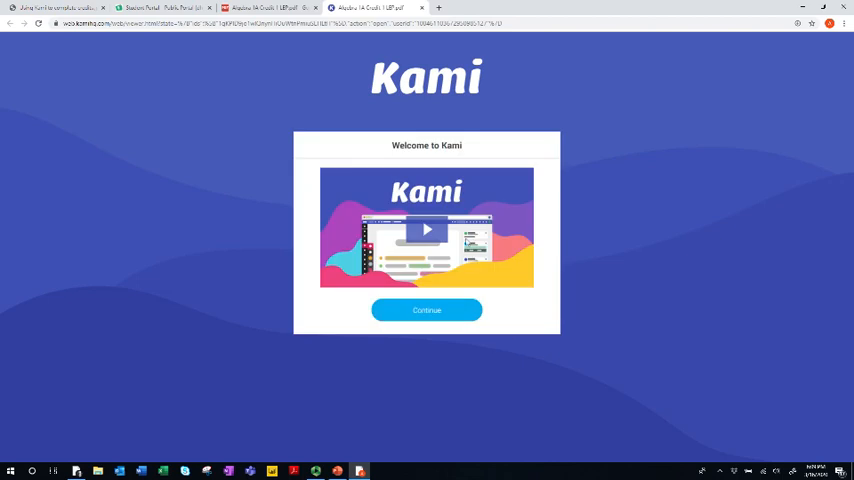
{"action": "left_click", "coordinate": [426, 311]}
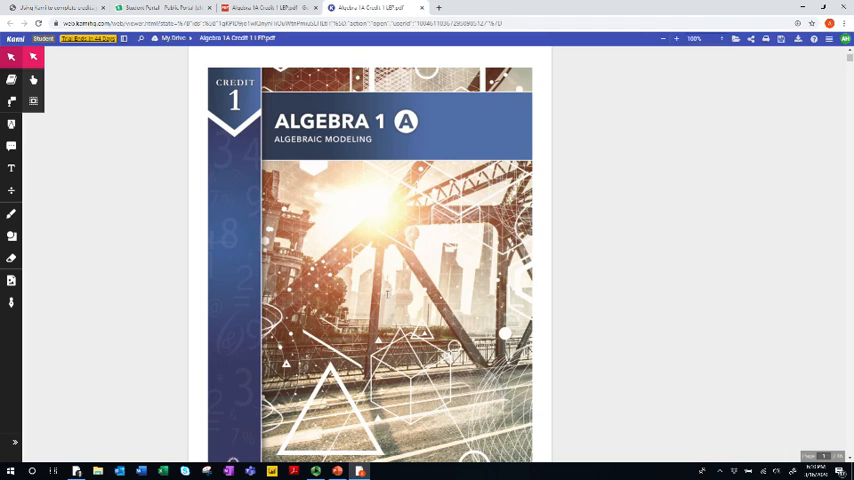
{"action": "scroll", "coordinate": [393, 286], "scroll_direction": "down", "scroll_amount": 4}
{"action": "scroll", "coordinate": [393, 286], "scroll_direction": "down", "scroll_amount": 4}
{"action": "scroll", "coordinate": [393, 286], "scroll_direction": "down", "scroll_amount": 4}
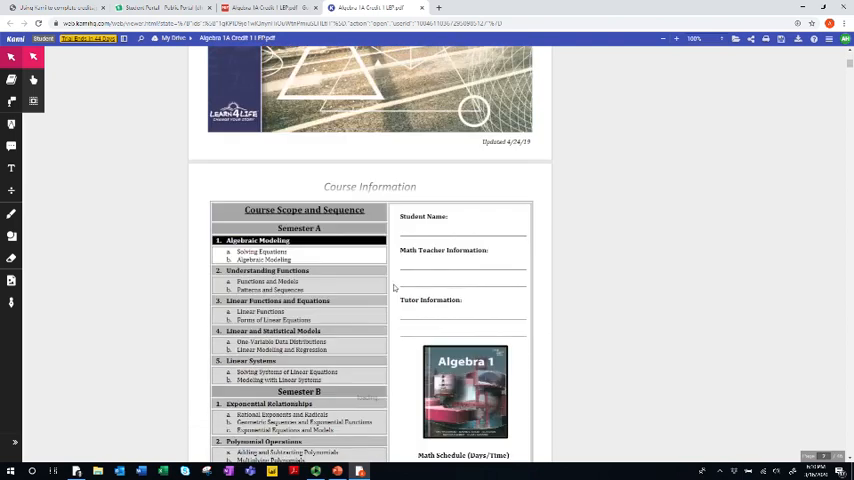
{"action": "scroll", "coordinate": [393, 286], "scroll_direction": "down", "scroll_amount": 4}
{"action": "scroll", "coordinate": [393, 286], "scroll_direction": "up", "scroll_amount": 1}
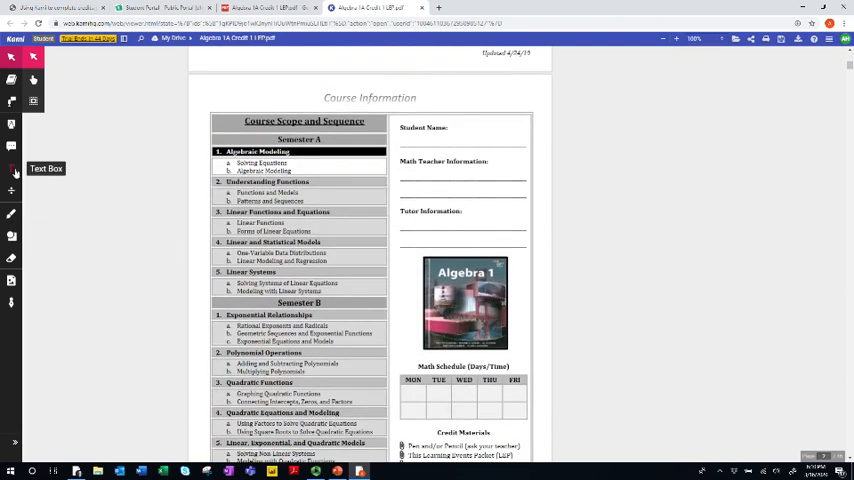
- Start a text box by Student Name and create an editable copy in the school account's Google Drive
{"action": "left_click", "coordinate": [11, 168]}
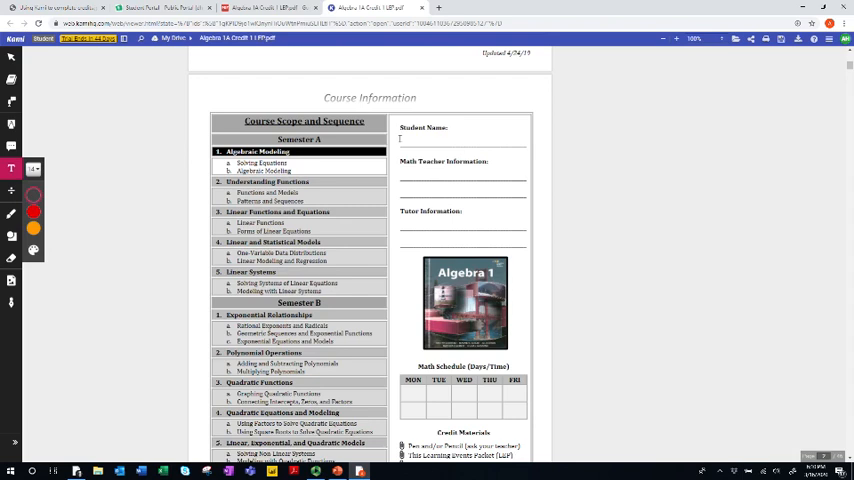
{"action": "left_click", "coordinate": [476, 142]}
{"action": "left_click", "coordinate": [428, 273]}
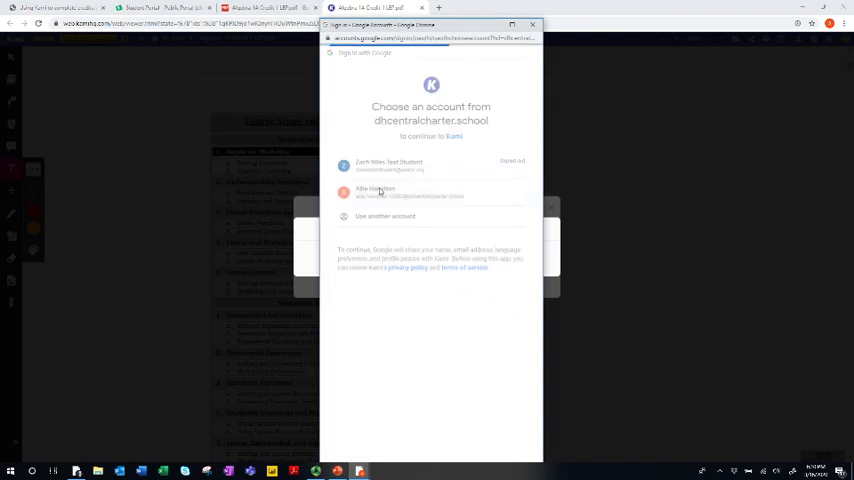
{"action": "left_click", "coordinate": [381, 190]}
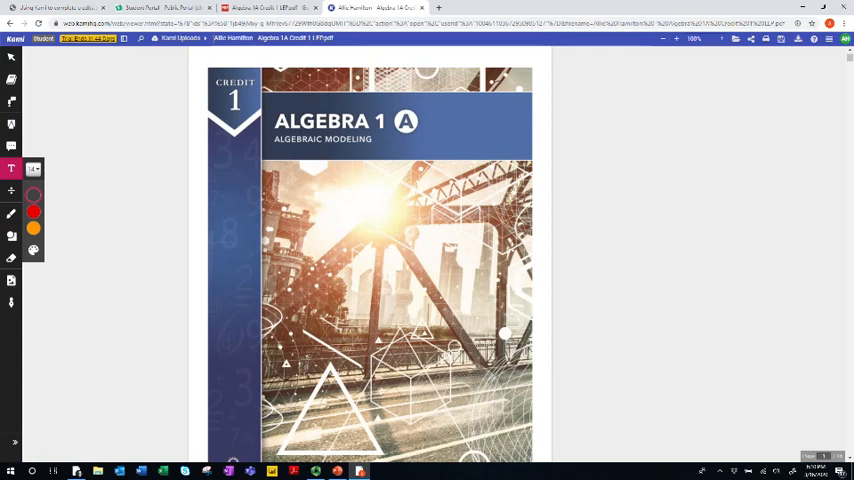
{"action": "scroll", "coordinate": [449, 270], "scroll_direction": "down", "scroll_amount": 10}
{"action": "scroll", "coordinate": [420, 270], "scroll_direction": "down", "scroll_amount": 5}
{"action": "scroll", "coordinate": [420, 270], "scroll_direction": "up", "scroll_amount": 5}
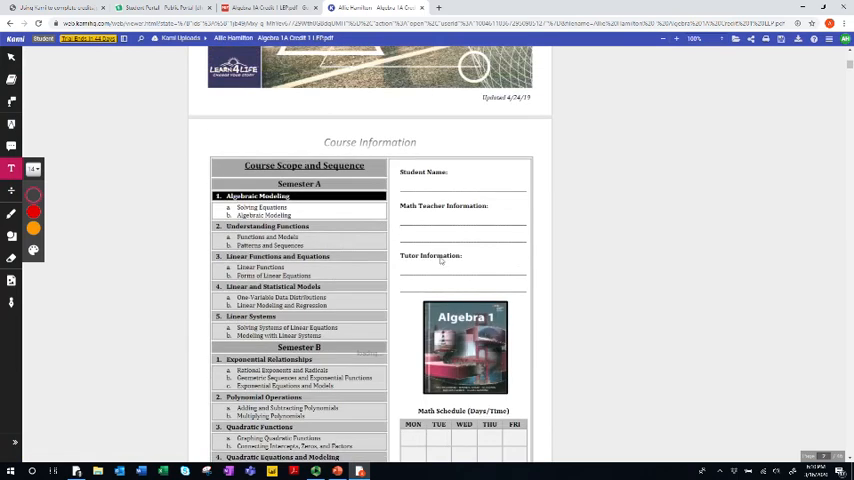
- Type the student's name in a text box on the Student Name line and discard an extra empty box
{"action": "left_click", "coordinate": [11, 168]}
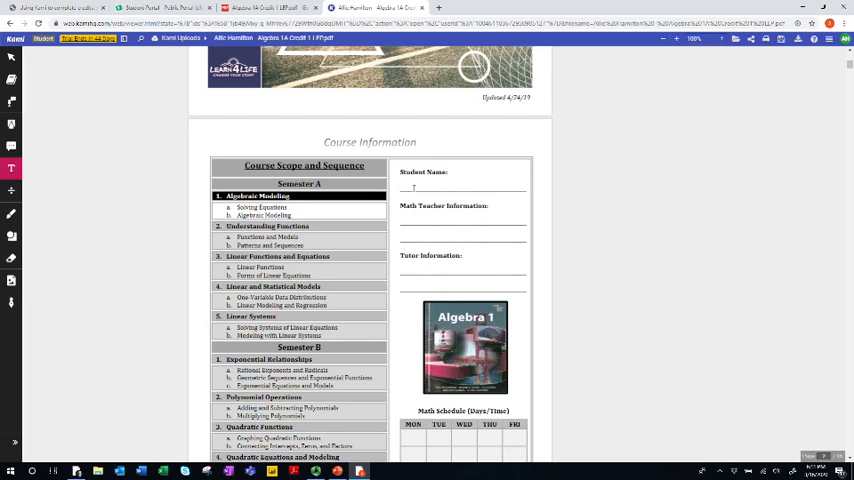
{"action": "left_click", "coordinate": [400, 183]}
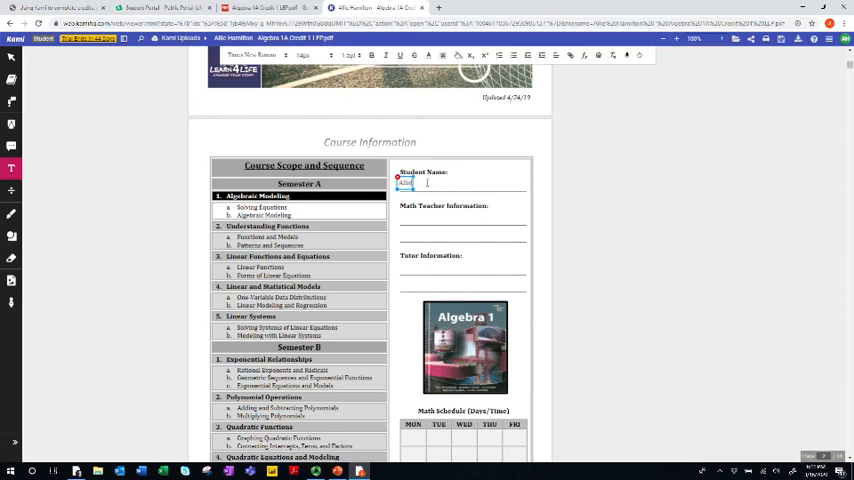
{"action": "left_click_drag", "start_coordinate": [437, 183], "coordinate": [398, 183]}
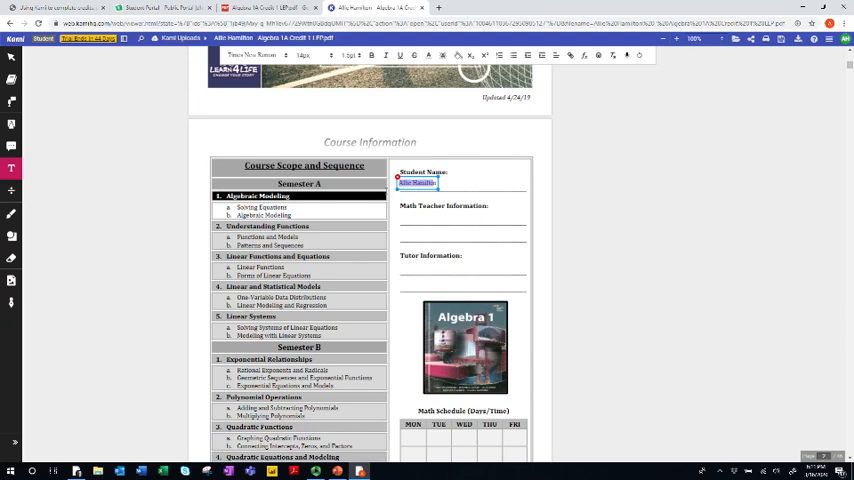
{"action": "left_click", "coordinate": [11, 168]}
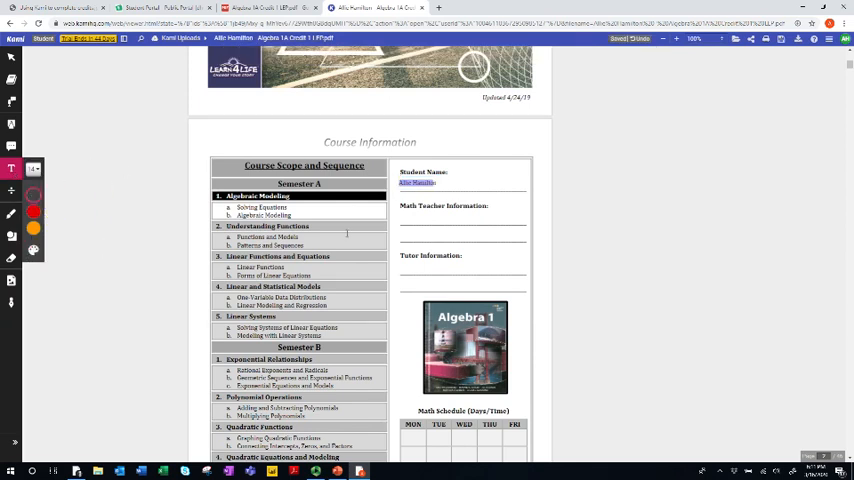
{"action": "left_click", "coordinate": [483, 192]}
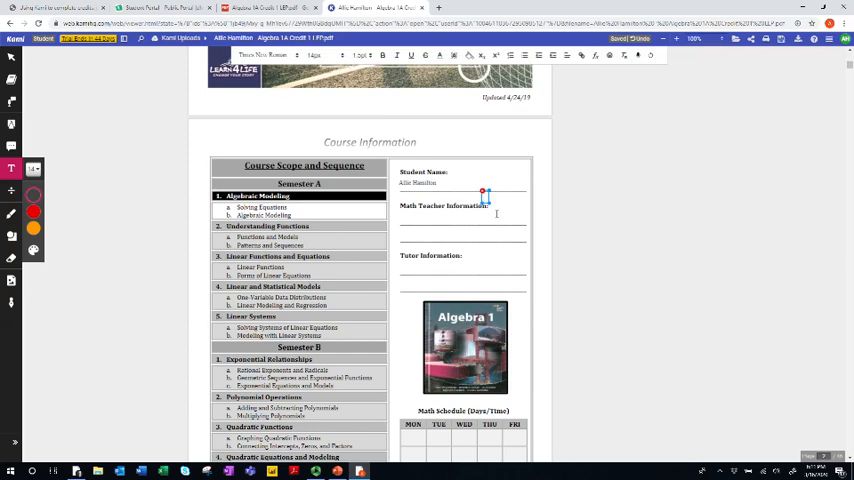
{"action": "left_click", "coordinate": [513, 220]}
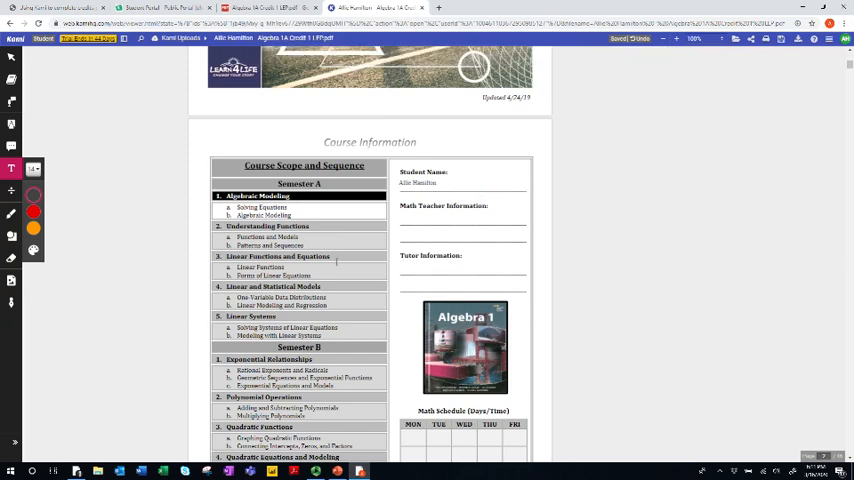
{"action": "scroll", "coordinate": [338, 262], "scroll_direction": "down", "scroll_amount": 3}
{"action": "scroll", "coordinate": [338, 262], "scroll_direction": "down", "scroll_amount": 3}
{"action": "scroll", "coordinate": [411, 229], "scroll_direction": "down", "scroll_amount": 2}
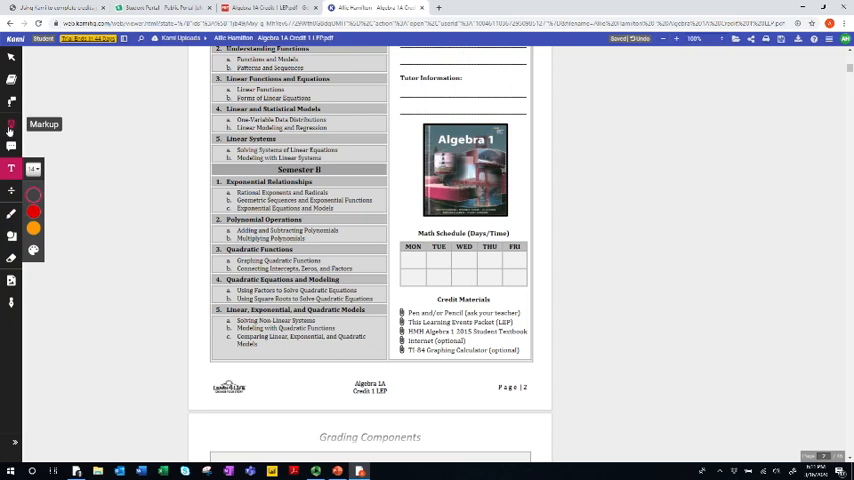
- Highlight the Pen and/or Pencil (ask your teacher) line in yellow with the Markup highlighter
{"action": "left_click", "coordinate": [10, 124]}
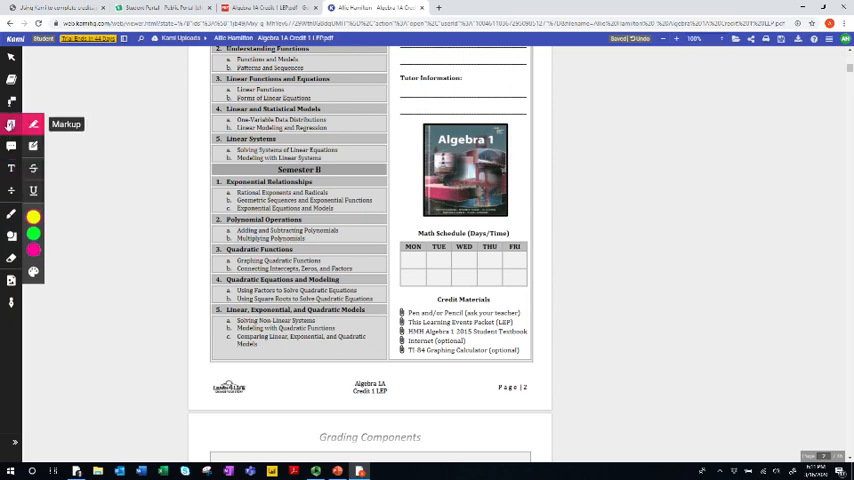
{"action": "left_click", "coordinate": [33, 145]}
{"action": "left_click", "coordinate": [45, 165]}
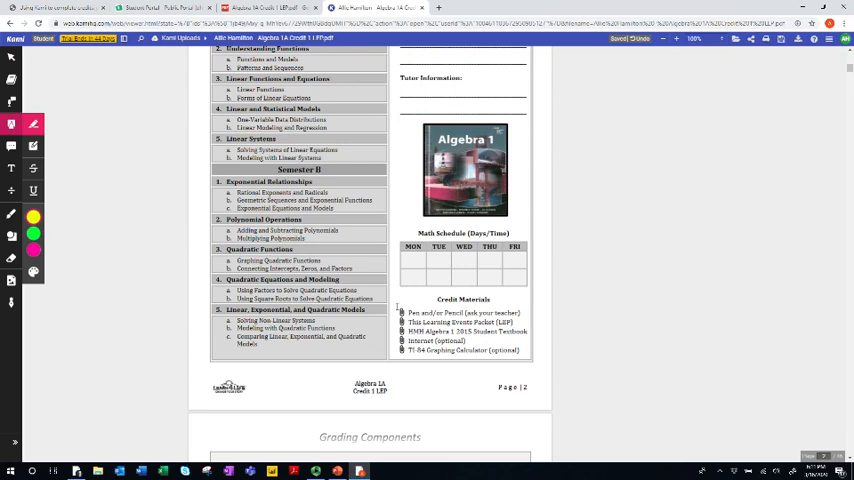
{"action": "key", "text": "ctrl+a"}
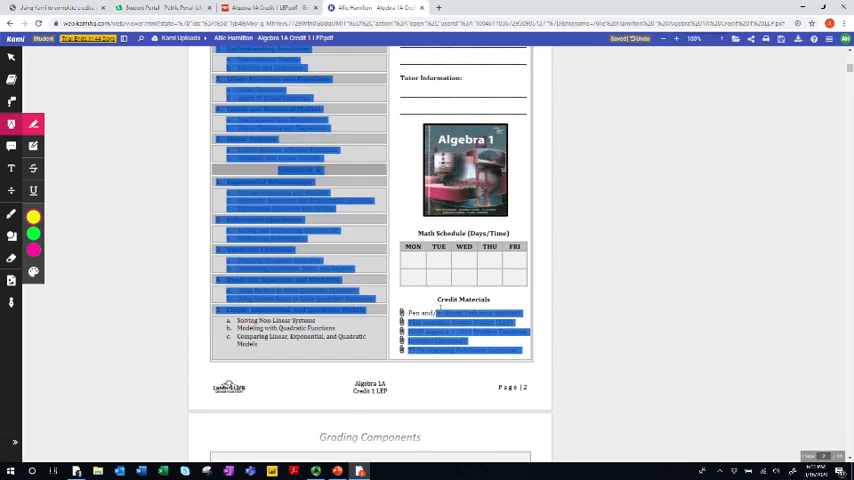
{"action": "left_click", "coordinate": [430, 313]}
{"action": "left_click_drag", "start_coordinate": [286, 209], "coordinate": [346, 209]}
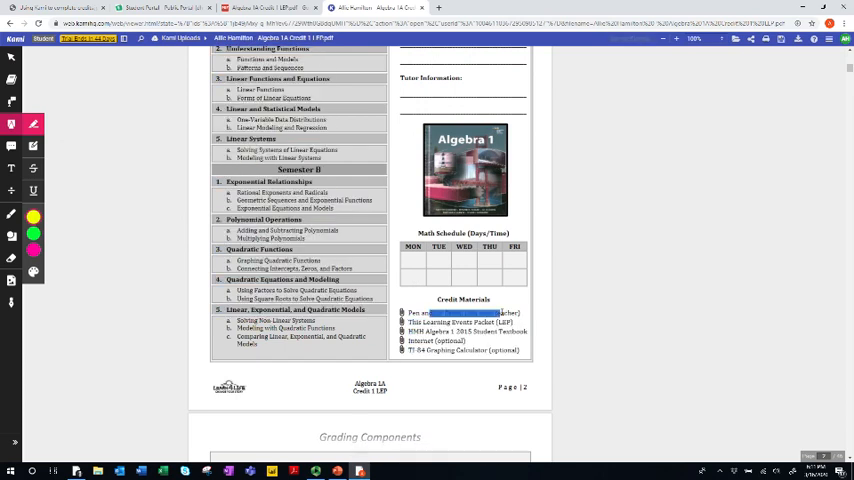
{"action": "left_click", "coordinate": [90, 228]}
- Switch the markup tool to the Box Highlighter
{"action": "left_click", "coordinate": [33, 216]}
{"action": "left_click", "coordinate": [33, 147]}
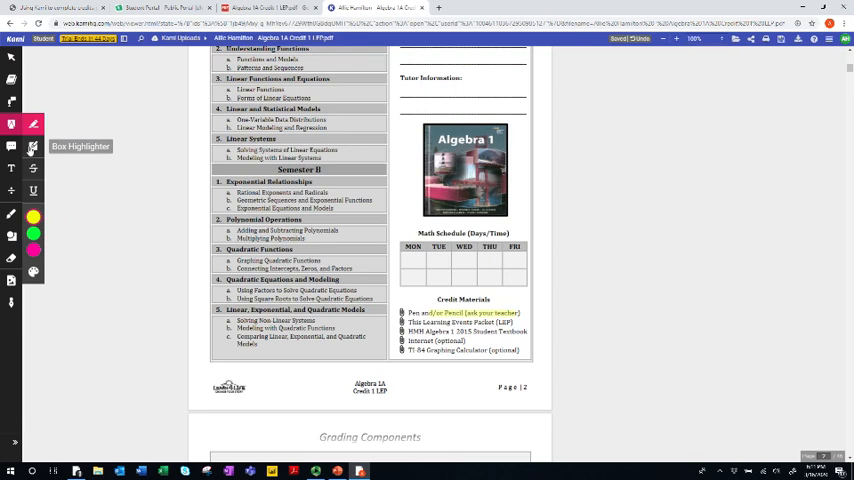
{"action": "left_click", "coordinate": [33, 147]}
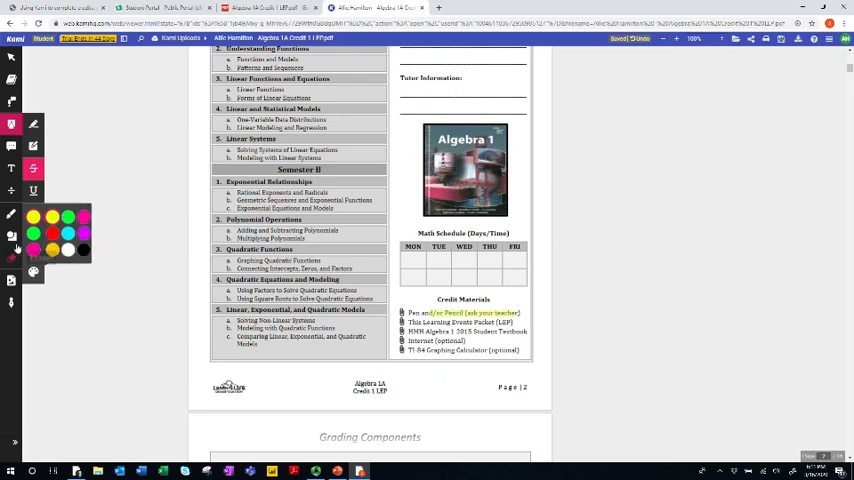
{"action": "scroll", "coordinate": [320, 244], "scroll_direction": "down", "scroll_amount": 5}
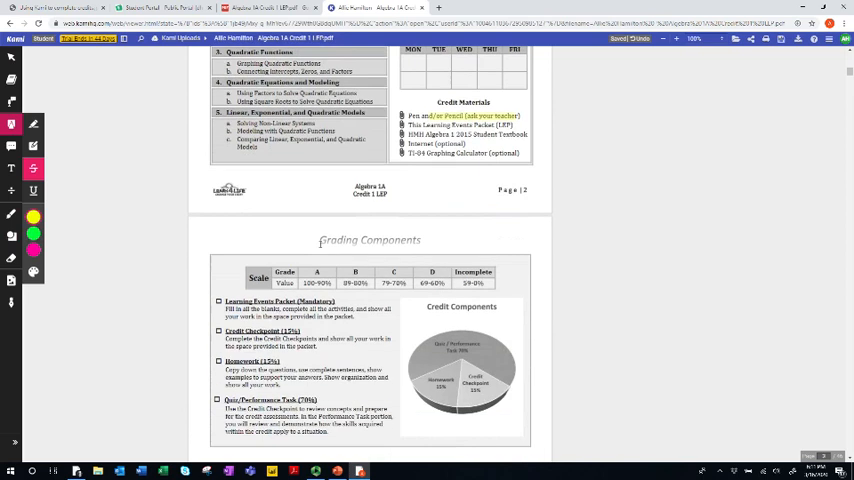
{"action": "scroll", "coordinate": [320, 244], "scroll_direction": "down", "scroll_amount": 3}
{"action": "scroll", "coordinate": [320, 244], "scroll_direction": "down", "scroll_amount": 2}
{"action": "scroll", "coordinate": [320, 244], "scroll_direction": "down", "scroll_amount": 1}
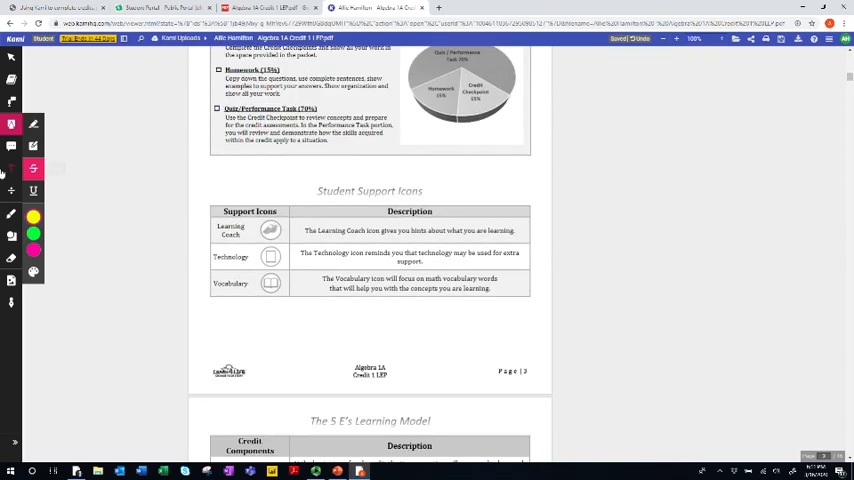
{"action": "mouse_move", "coordinate": [11, 214]}
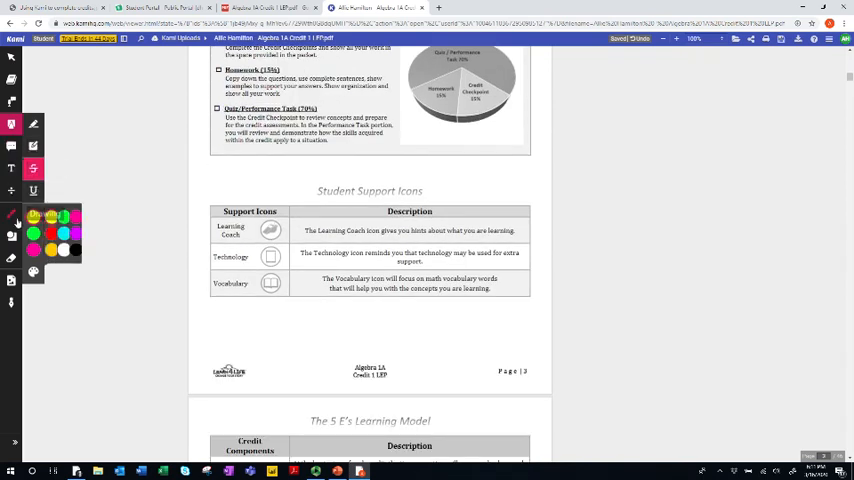
- Draw a black circle around the Support Icons column and handwrite 4x+3 below the table
{"action": "left_click", "coordinate": [33, 275]}
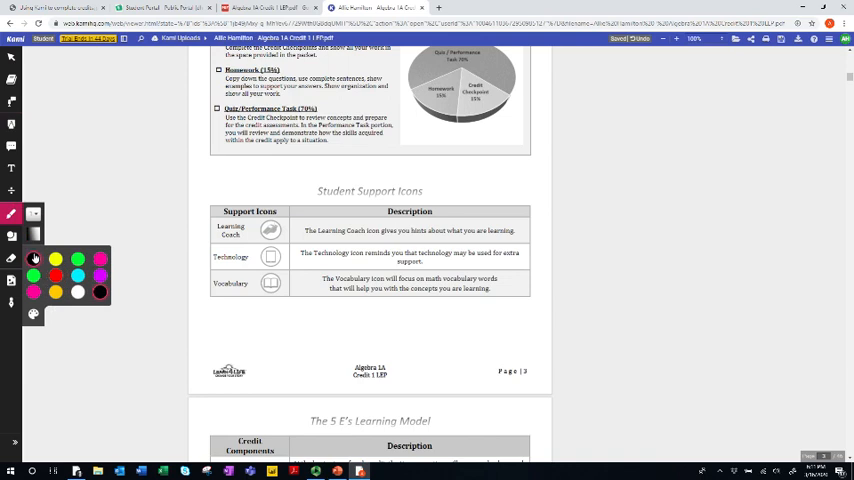
{"action": "left_click", "coordinate": [50, 280]}
{"action": "mouse_move", "coordinate": [285, 192]}
{"action": "left_mouse_down"}
{"action": "mouse_move", "coordinate": [293, 277]}
{"action": "mouse_move", "coordinate": [280, 200]}
{"action": "left_mouse_up"}
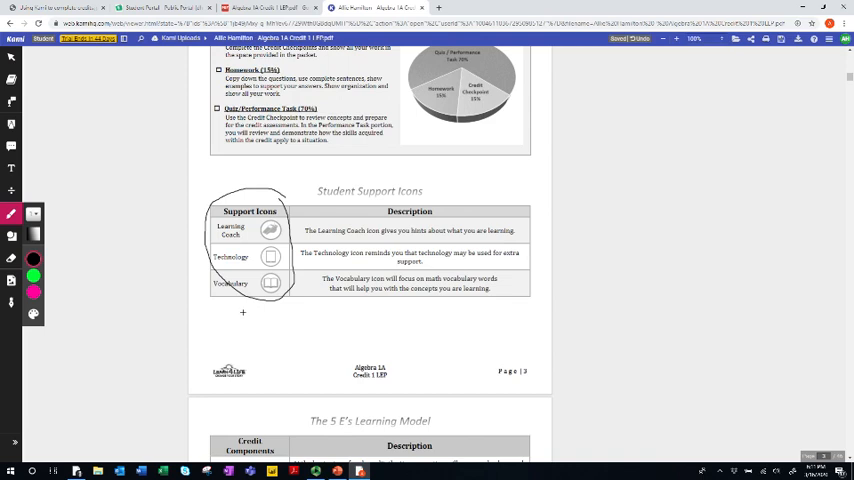
{"action": "mouse_move", "coordinate": [248, 316]}
{"action": "left_mouse_down"}
{"action": "mouse_move", "coordinate": [252, 331]}
{"action": "mouse_move", "coordinate": [270, 322]}
{"action": "mouse_move", "coordinate": [301, 328]}
{"action": "left_mouse_up"}
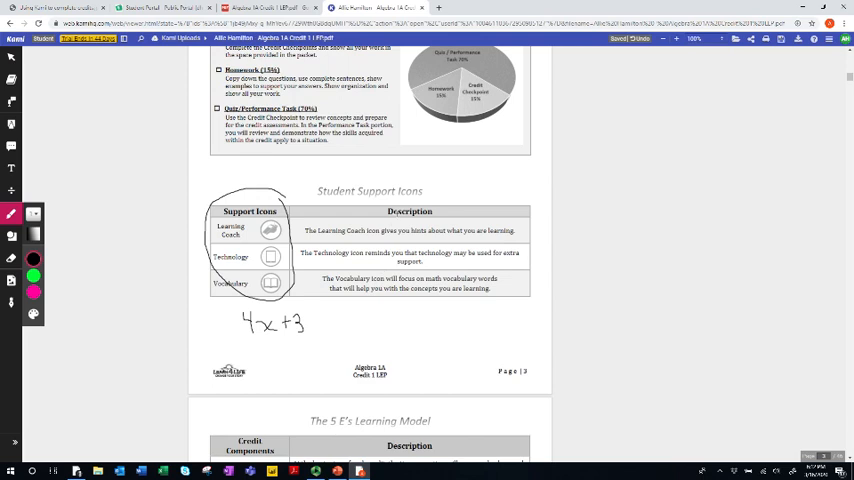
{"action": "scroll", "coordinate": [420, 258], "scroll_direction": "down", "scroll_amount": 5}
{"action": "scroll", "coordinate": [420, 258], "scroll_direction": "down", "scroll_amount": 5}
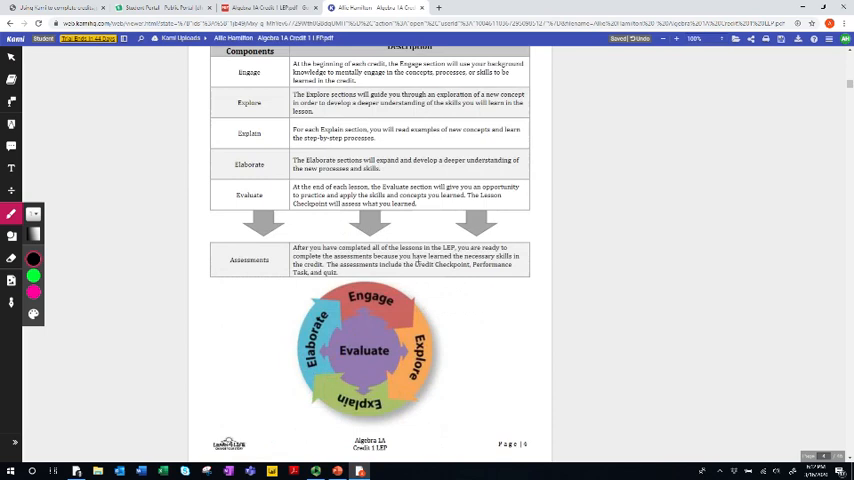
{"action": "scroll", "coordinate": [420, 258], "scroll_direction": "down", "scroll_amount": 5}
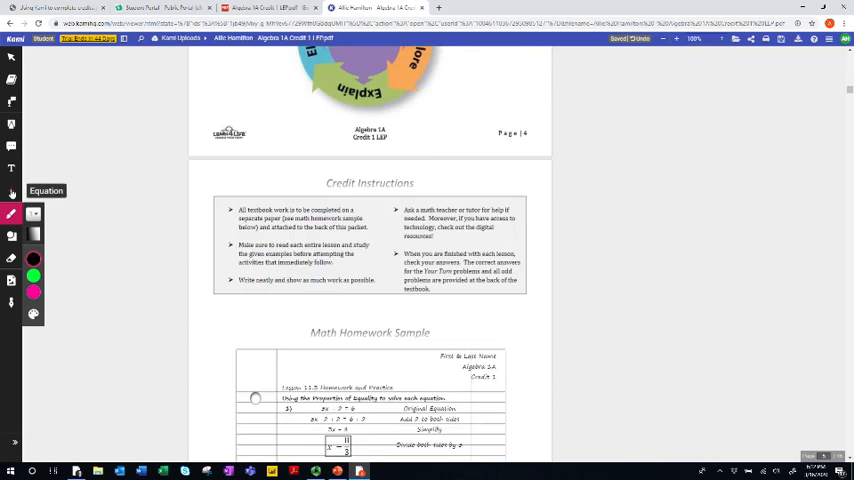
- Show the Equation tool's Insert Symbols palette, briefly checking the Help menu
{"action": "left_click", "coordinate": [11, 190]}
{"action": "left_click", "coordinate": [32, 213]}
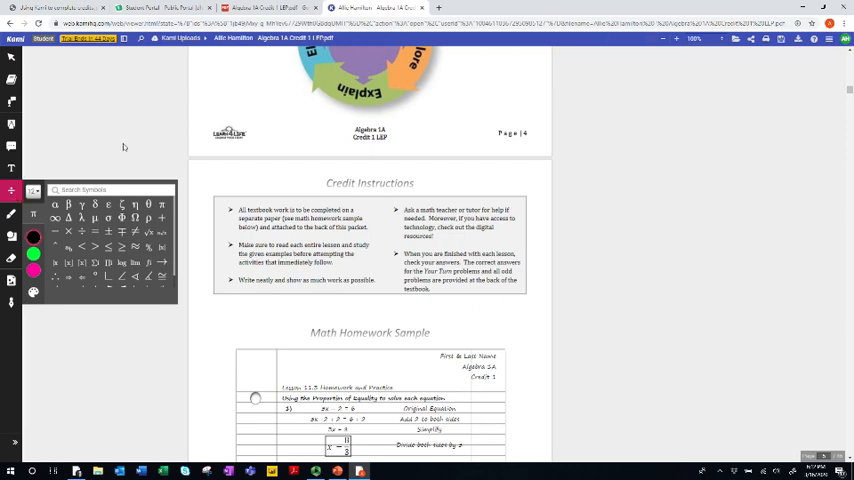
{"action": "left_click", "coordinate": [814, 42]}
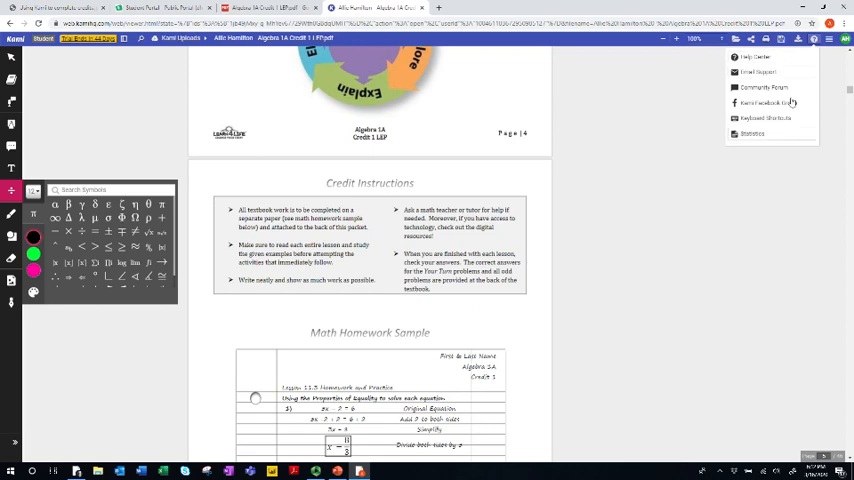
{"action": "left_click", "coordinate": [690, 100]}
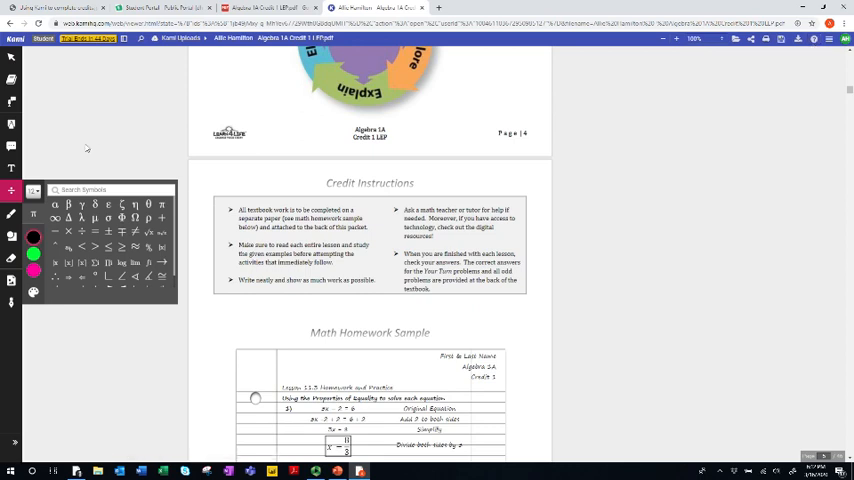
{"action": "scroll", "coordinate": [350, 205], "scroll_direction": "up", "scroll_amount": 10}
{"action": "scroll", "coordinate": [350, 205], "scroll_direction": "up", "scroll_amount": 10}
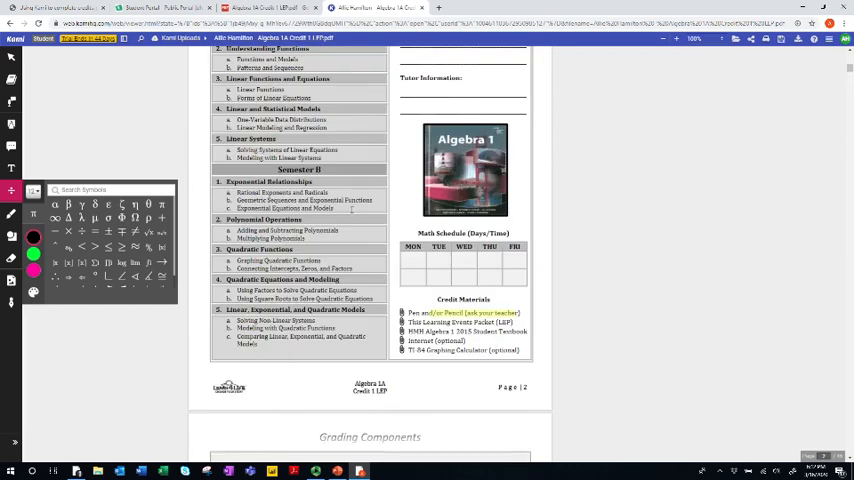